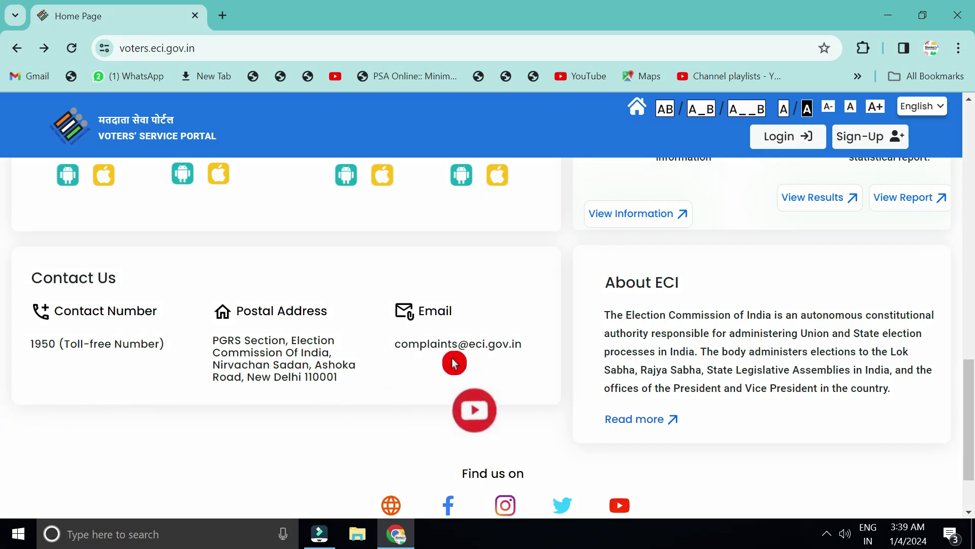
- Open the Register Complaint/Suggestion service from the portal's home page and start registering a new complaint
scroll(453, 363, "up", 10)
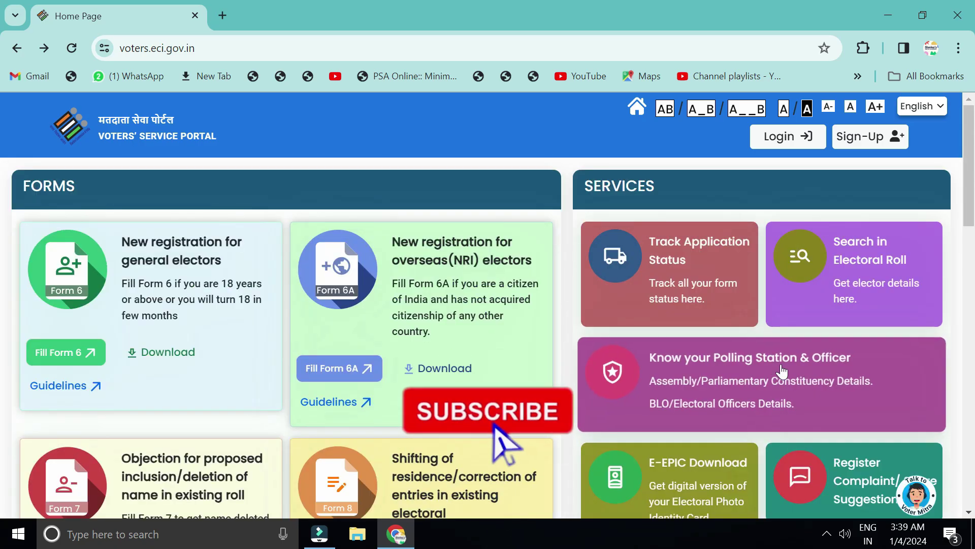
scroll(817, 381, "down", 2)
left_click(818, 385)
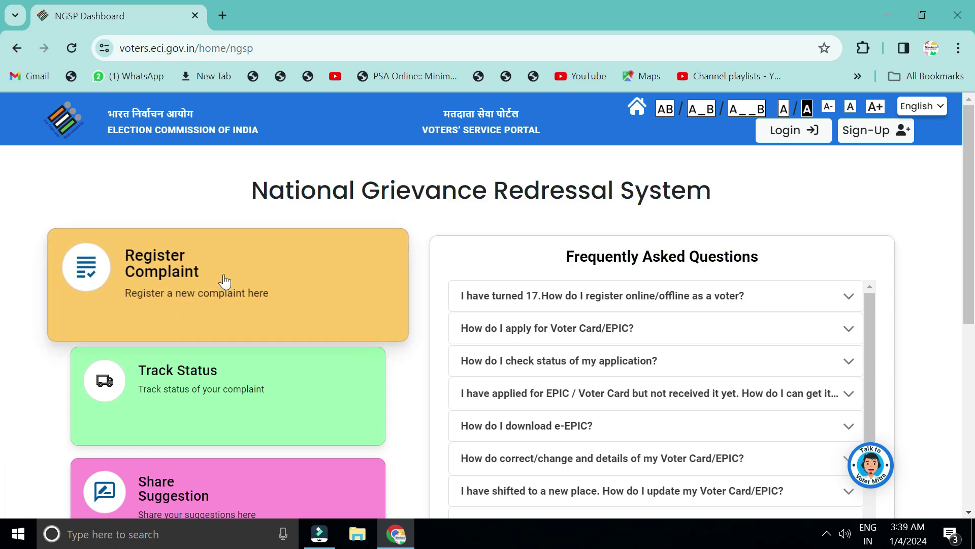
scroll(166, 370, "down", 1)
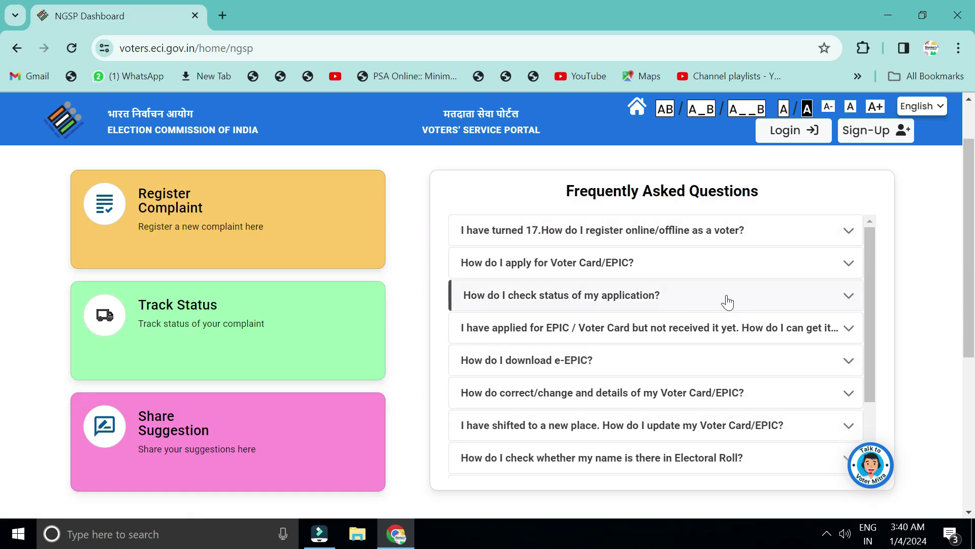
scroll(11, 353, "up", 1)
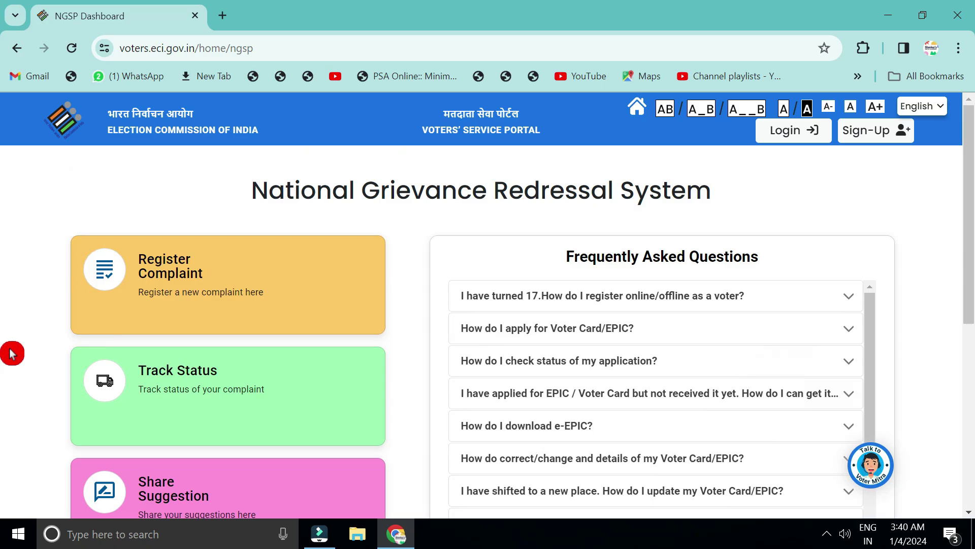
left_click(246, 283)
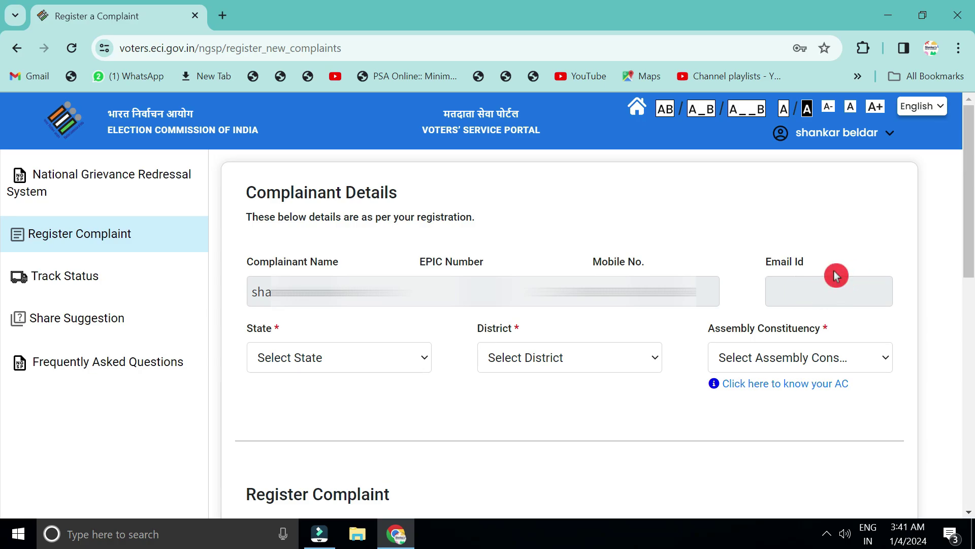
- In the complainant details, set the state to Haryana, the district to JIND and the assembly constituency to 37 - UCHANA KALAN
left_click(348, 358)
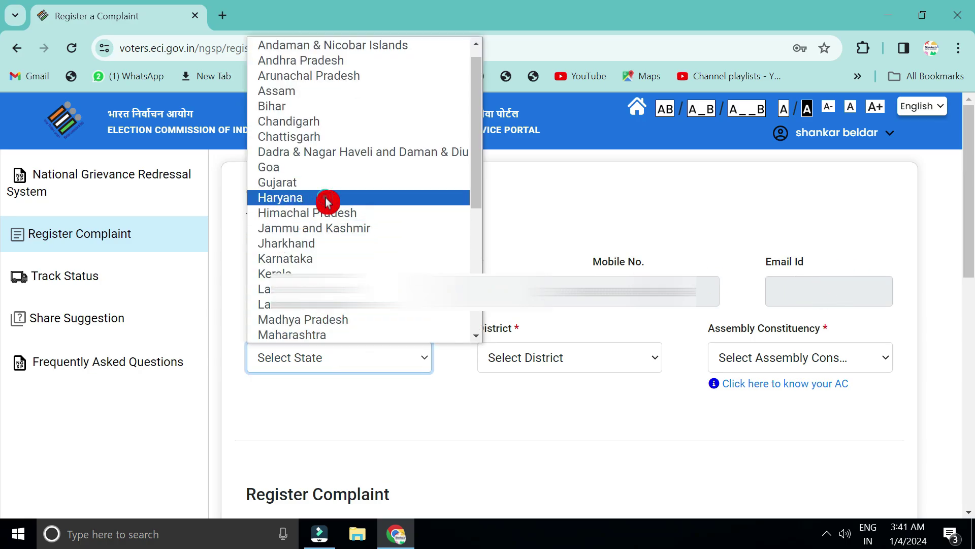
left_click(326, 201)
left_click(543, 358)
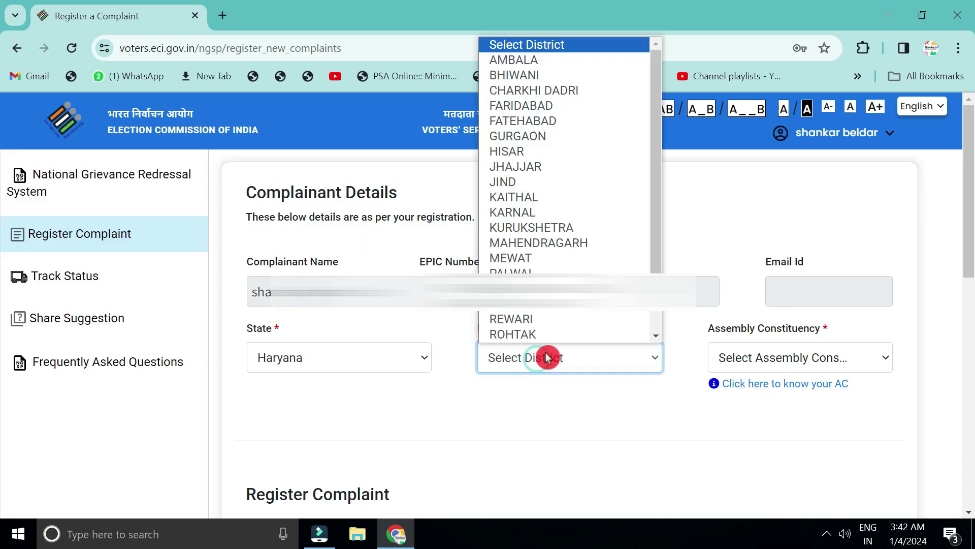
left_click(541, 184)
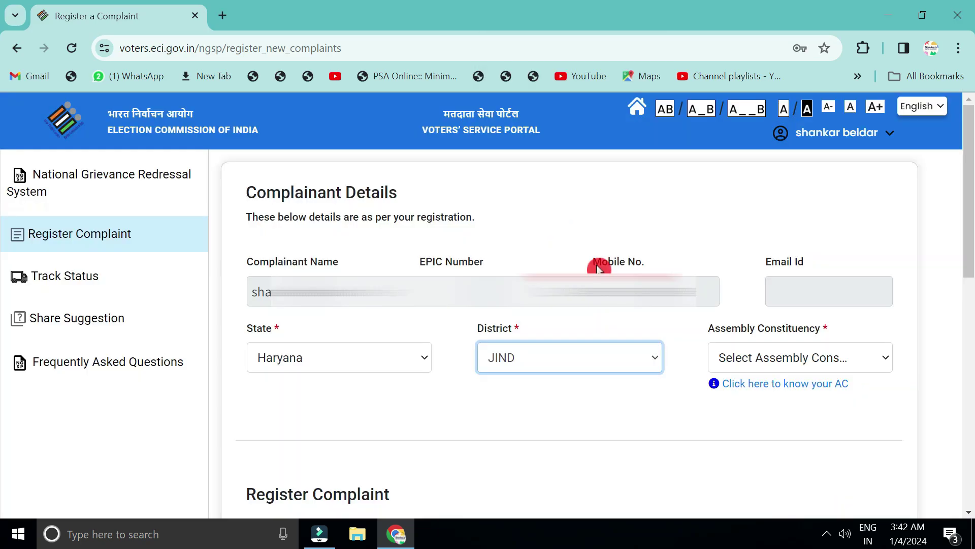
left_click(766, 354)
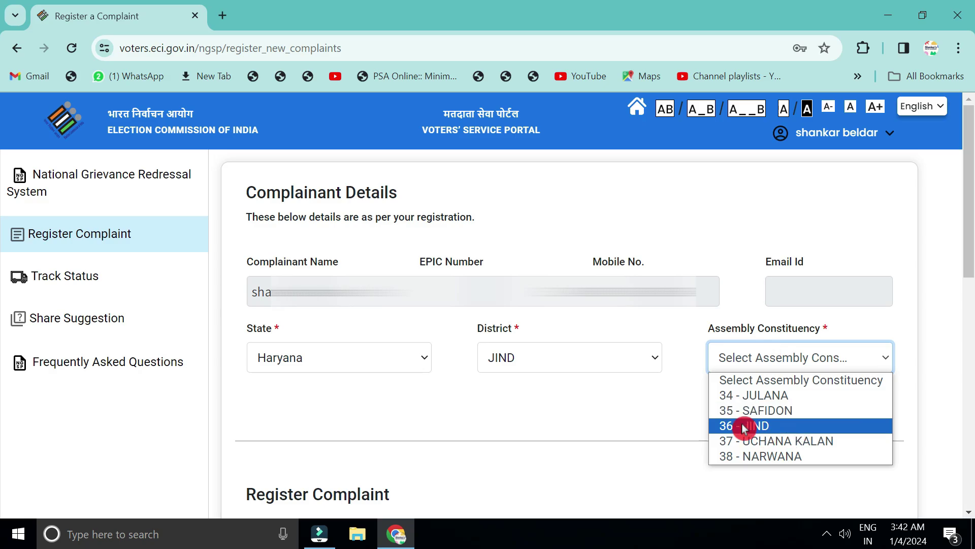
left_click(766, 442)
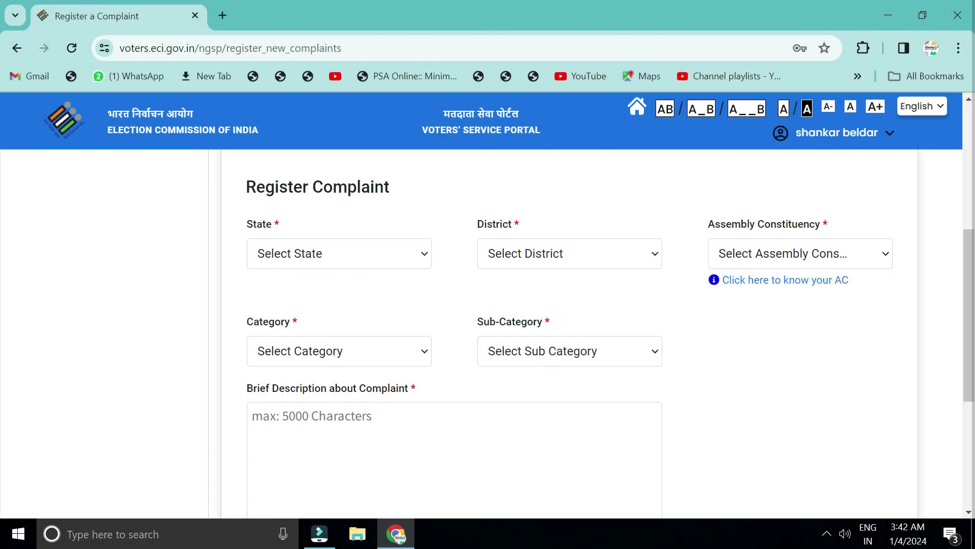
- For the complaint itself, set the state to Haryana, the district to KARNAL and the assembly constituency to 21 - KARNAL
left_click(346, 258)
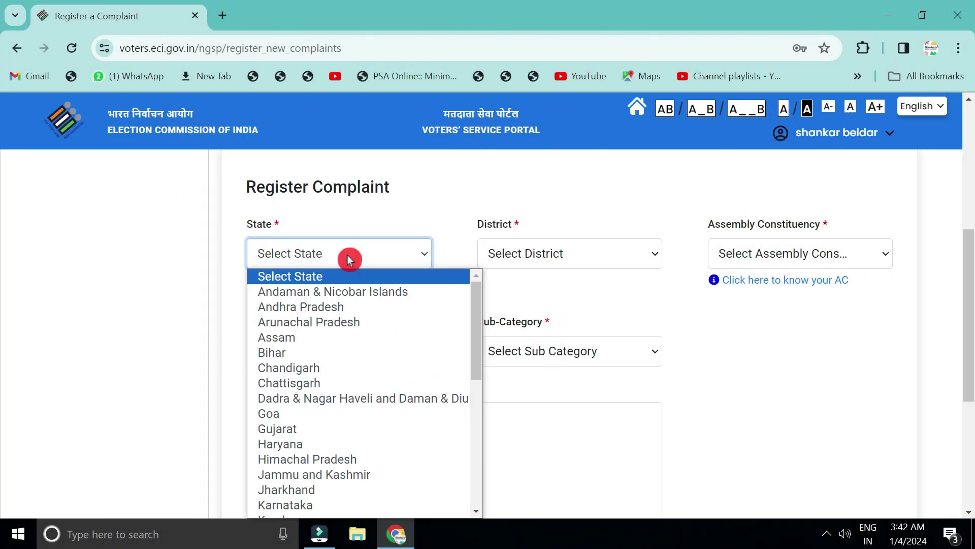
left_click(288, 444)
left_click(545, 255)
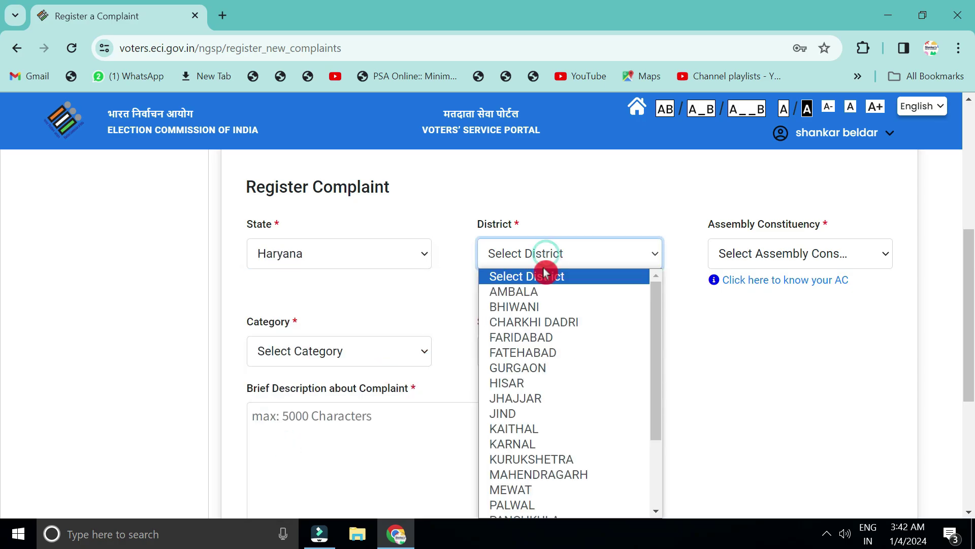
left_click(508, 444)
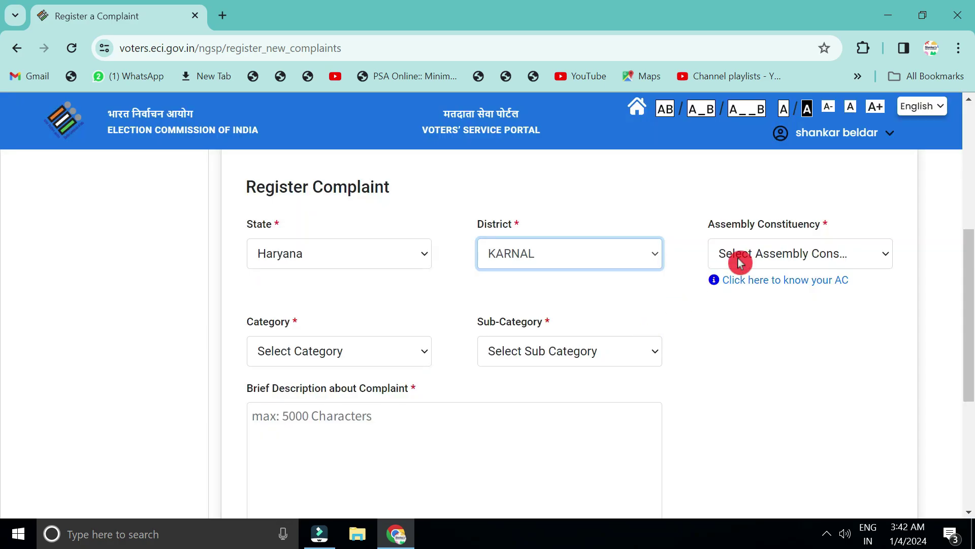
left_click(745, 259)
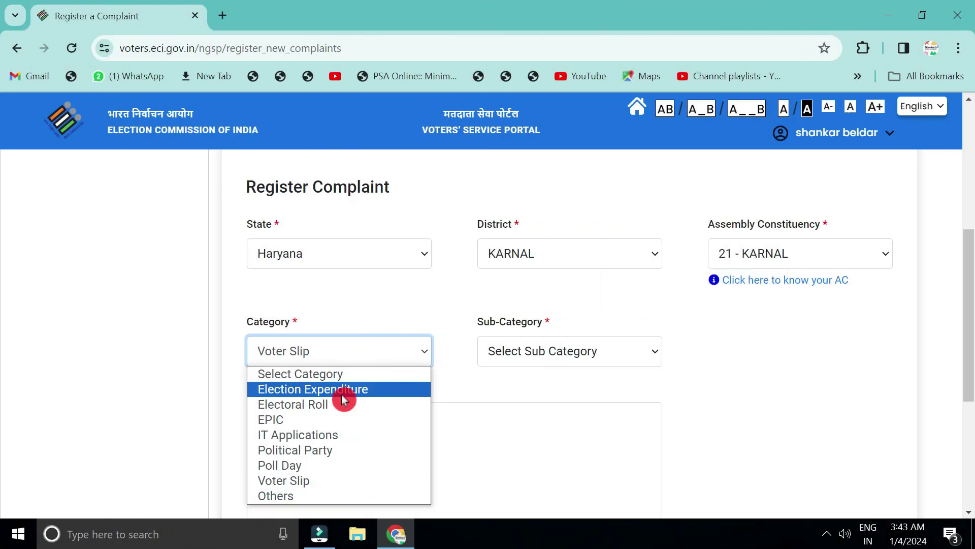
- Try the Electoral Roll category, then the EPIC category with the E-EPIC sub-category for the complaint
left_click(318, 405)
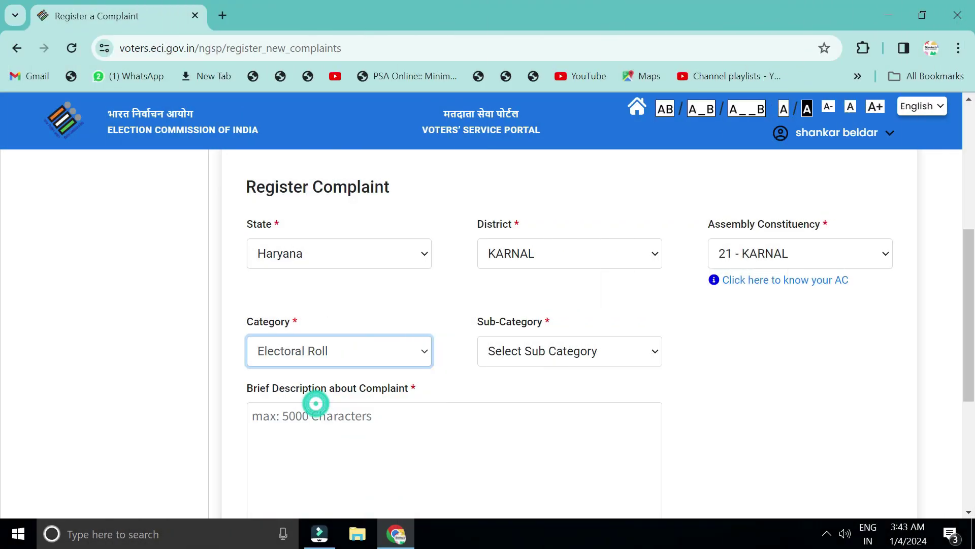
left_click(544, 350)
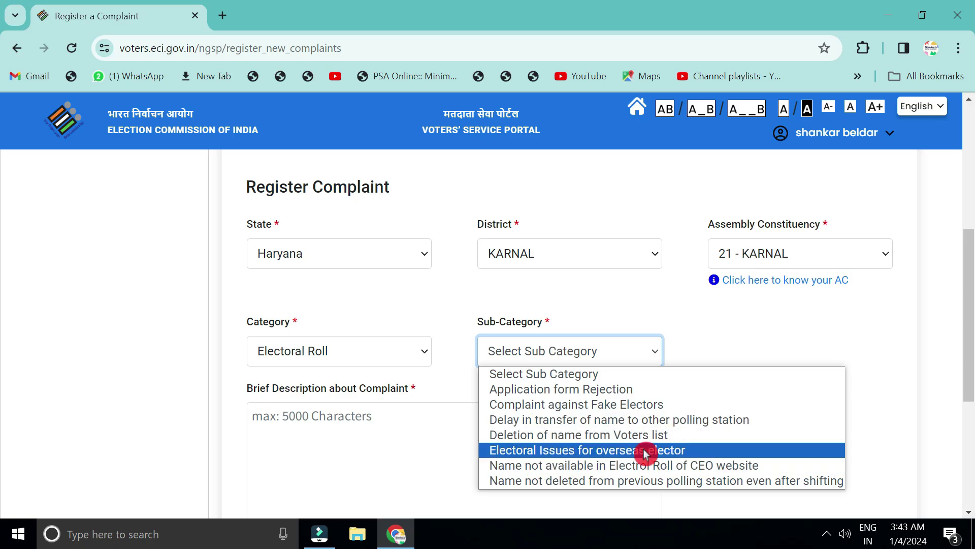
left_click(390, 364)
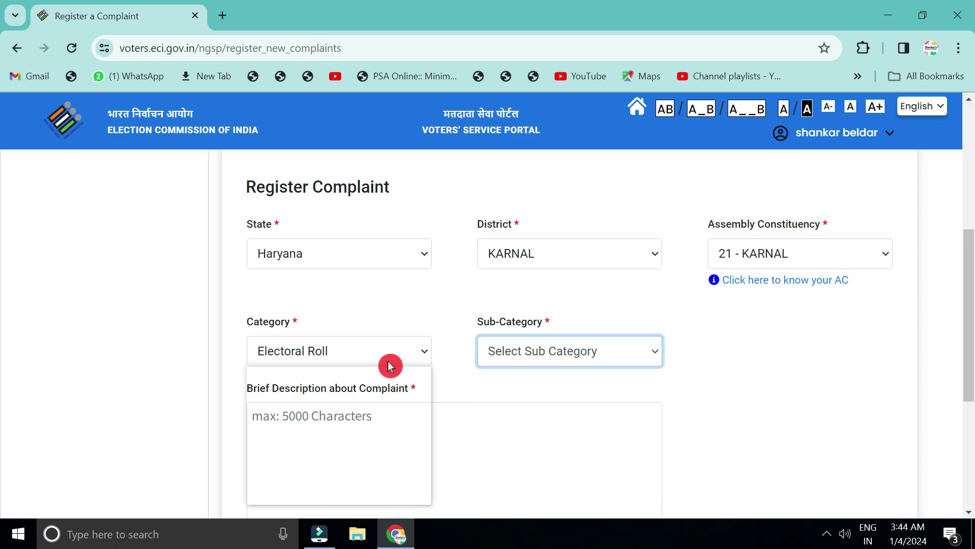
left_click(299, 422)
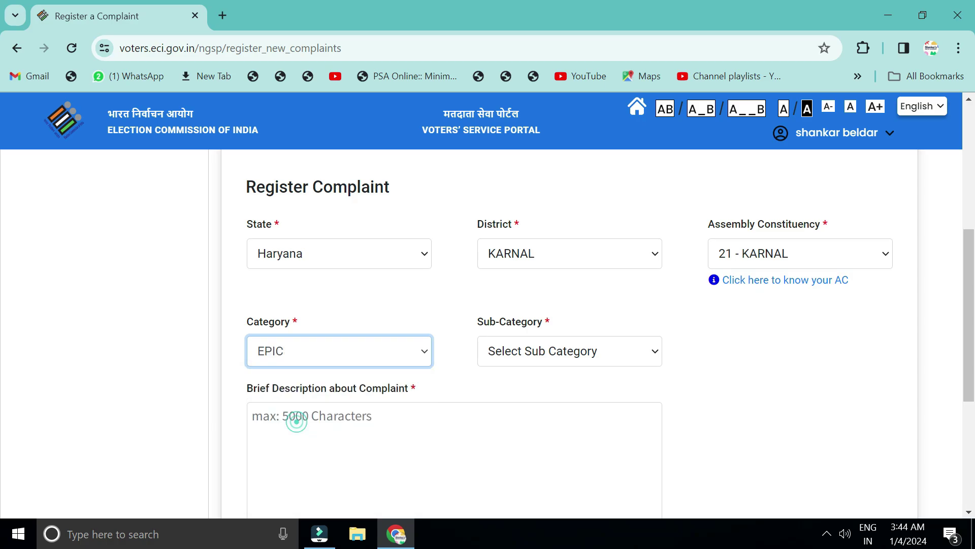
left_click(547, 357)
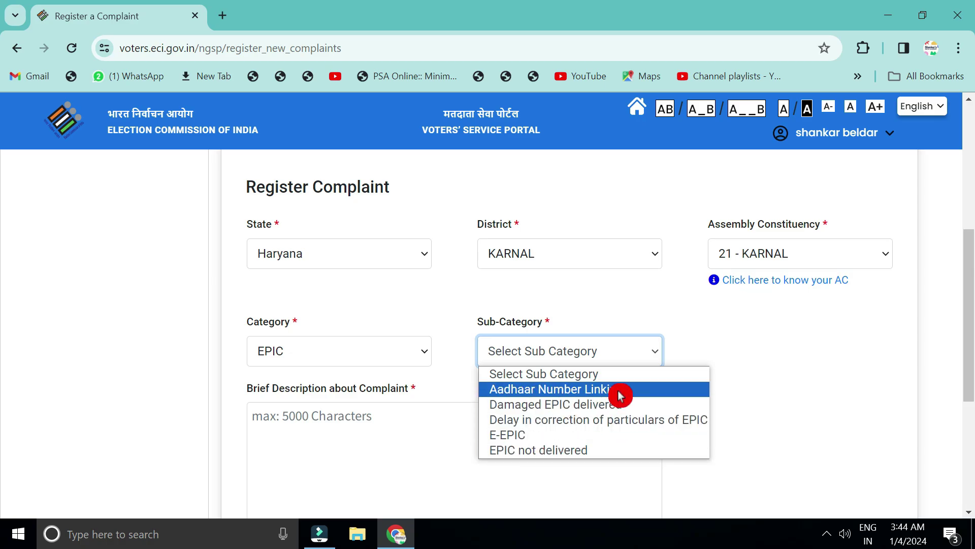
left_click(507, 434)
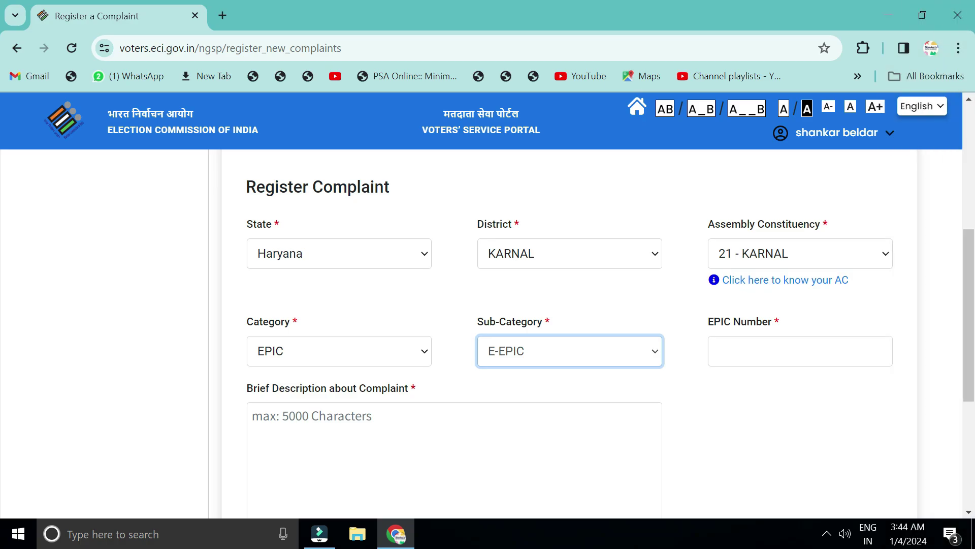
- Set the complaint's category to Others and its sub-category to Other
left_click(348, 350)
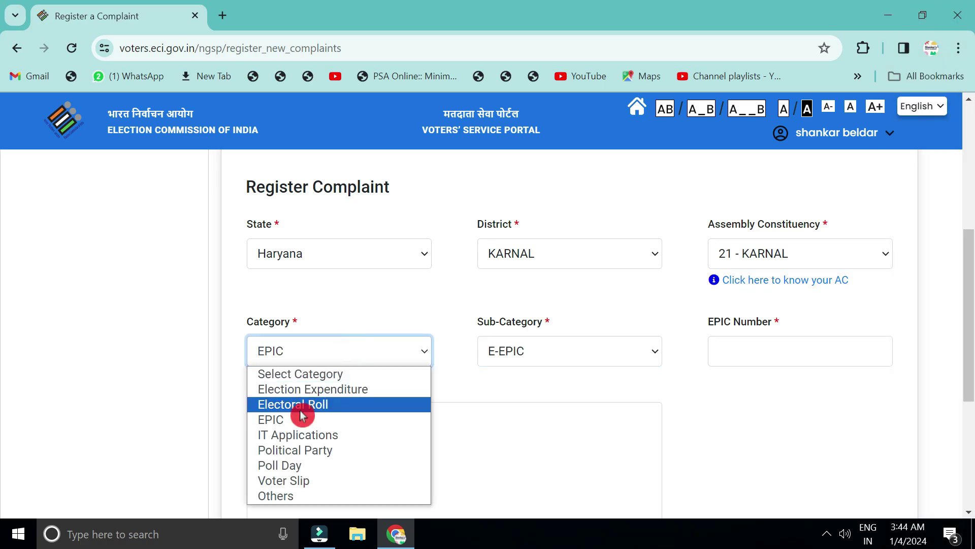
left_click(290, 497)
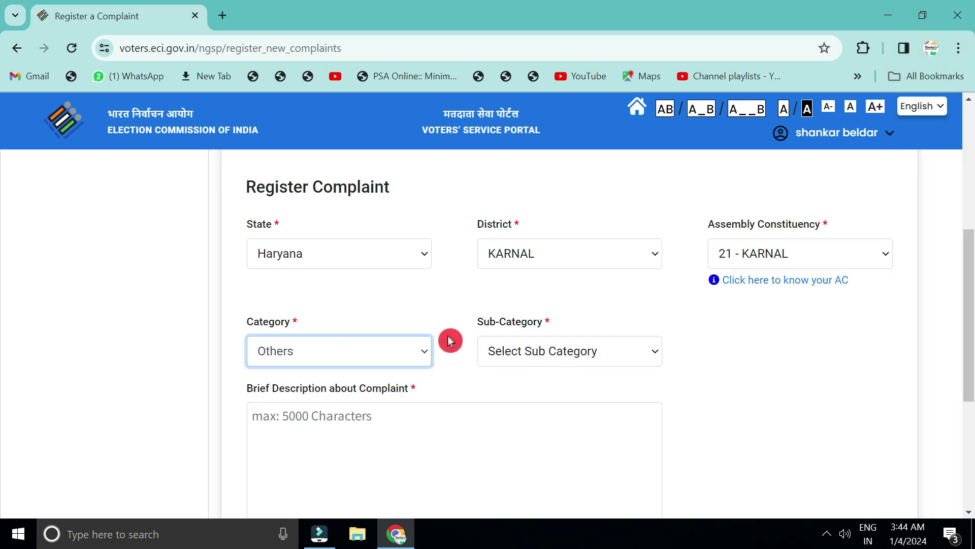
left_click(549, 353)
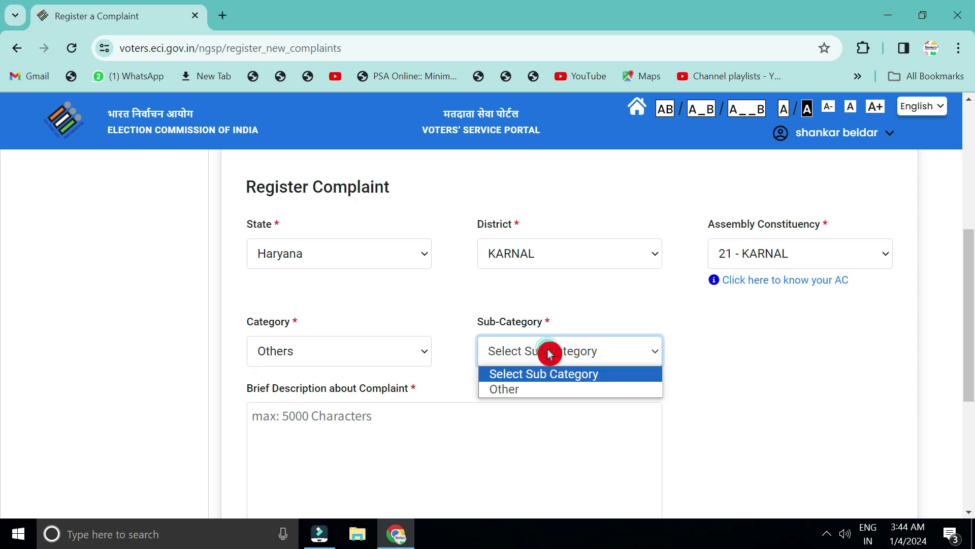
left_click(508, 391)
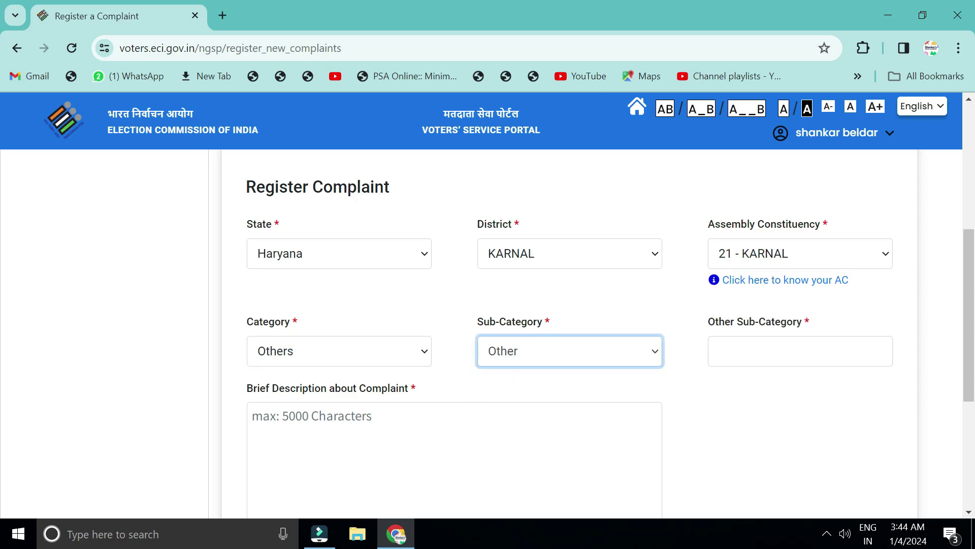
- Go through the Other Sub-Category and Brief Description about Complaint fields and review the rest of the complaint form
left_click(767, 351)
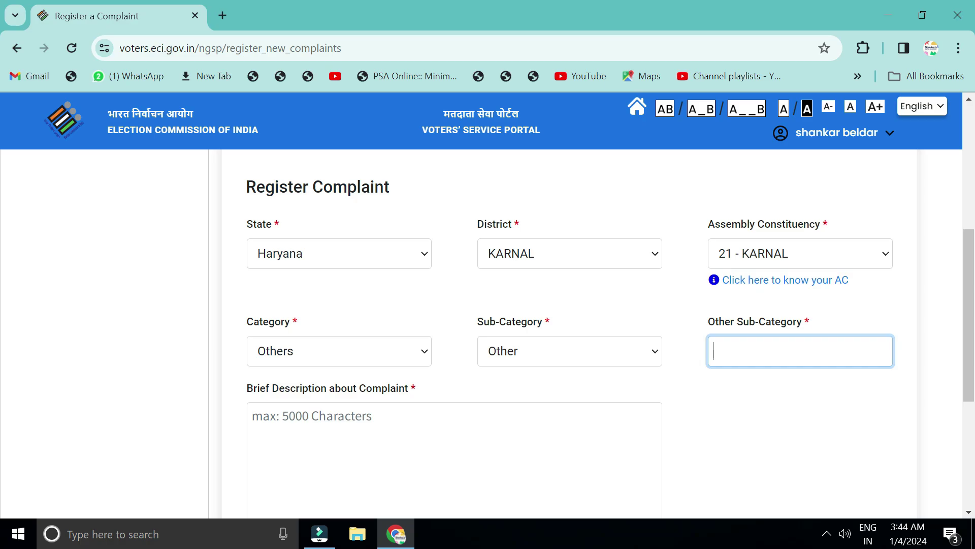
scroll(725, 466, "down", 2)
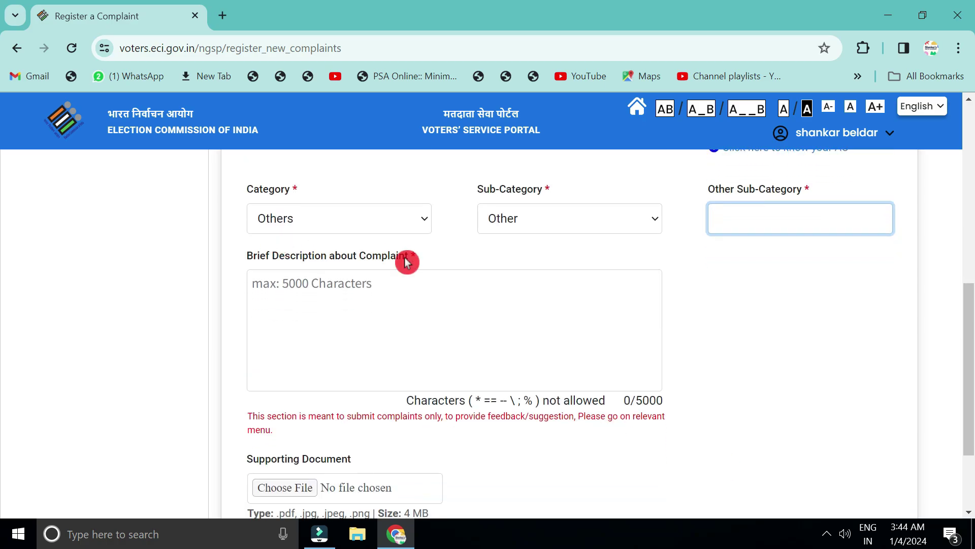
left_click(252, 266)
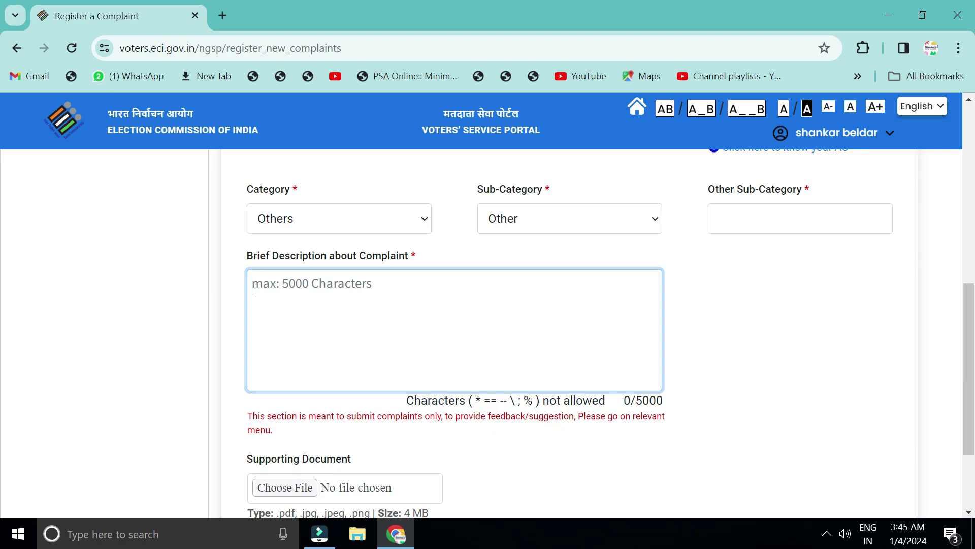
scroll(430, 370, "down", 2)
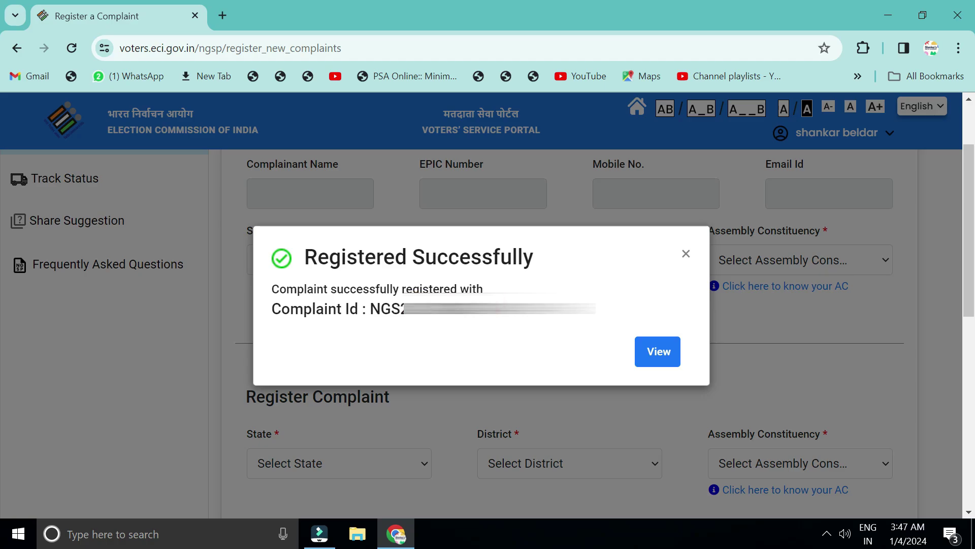
- Select the complaint ID in the registration confirmation and view the registered complaint from the Track Complaint Status list
double_click(482, 308)
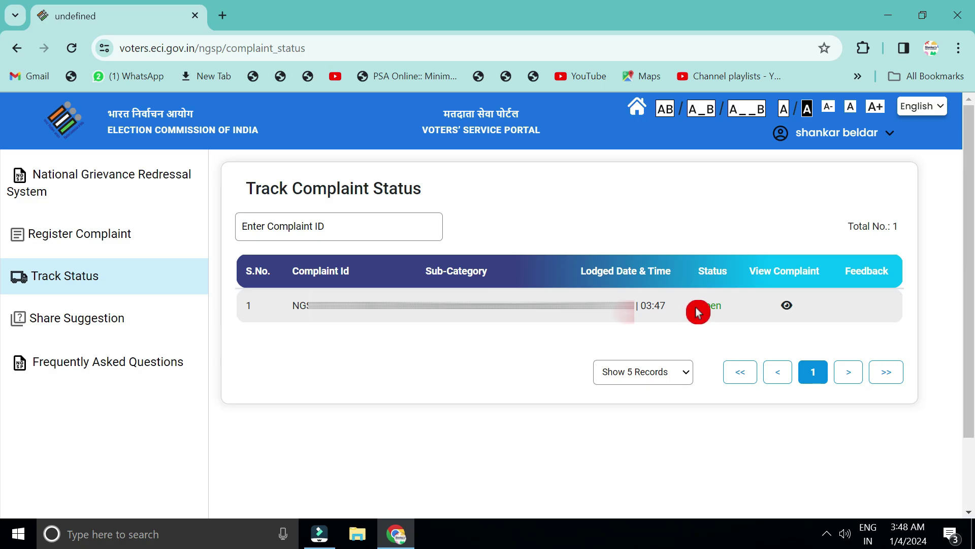
left_click(787, 305)
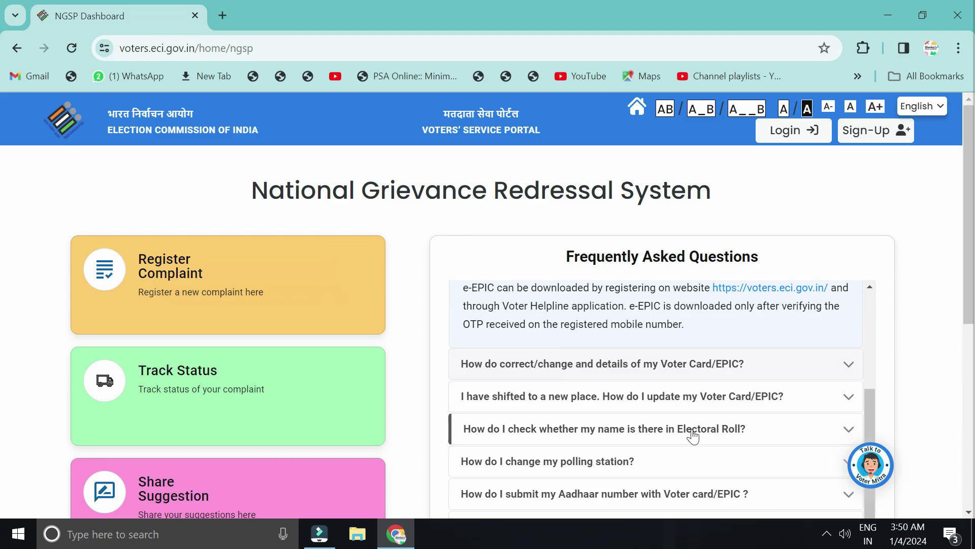
- Expand the FAQ entry "How do I change my polling station?" and read its answer
scroll(693, 433, "down", 1)
left_click(653, 427)
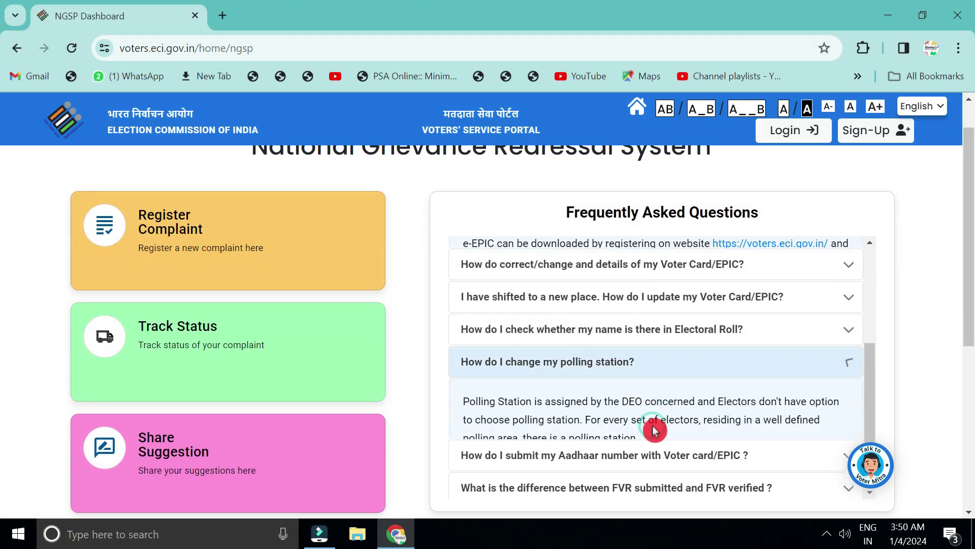
scroll(656, 431, "down", 1)
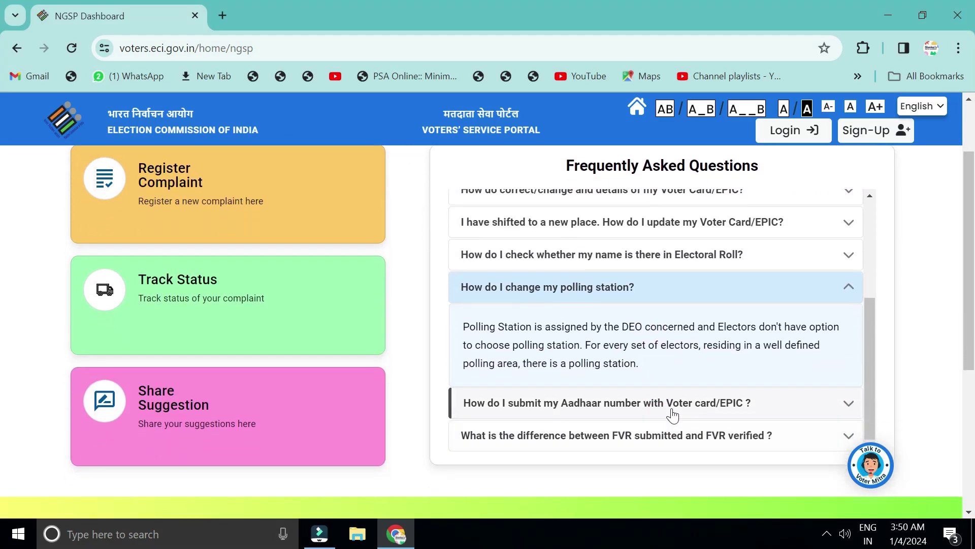